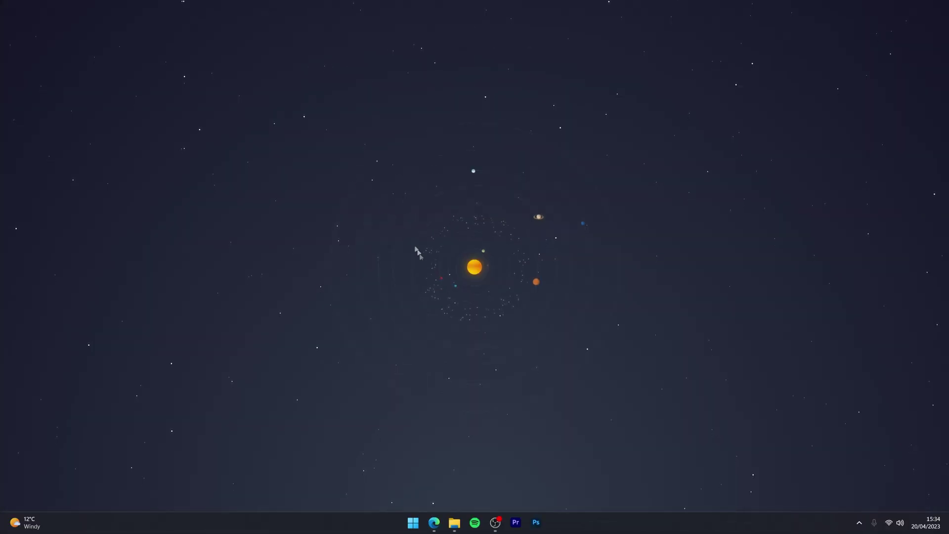
Bring Edge forward to the Bing results for 'fresh animations minecraft'.
left_click(434, 526)
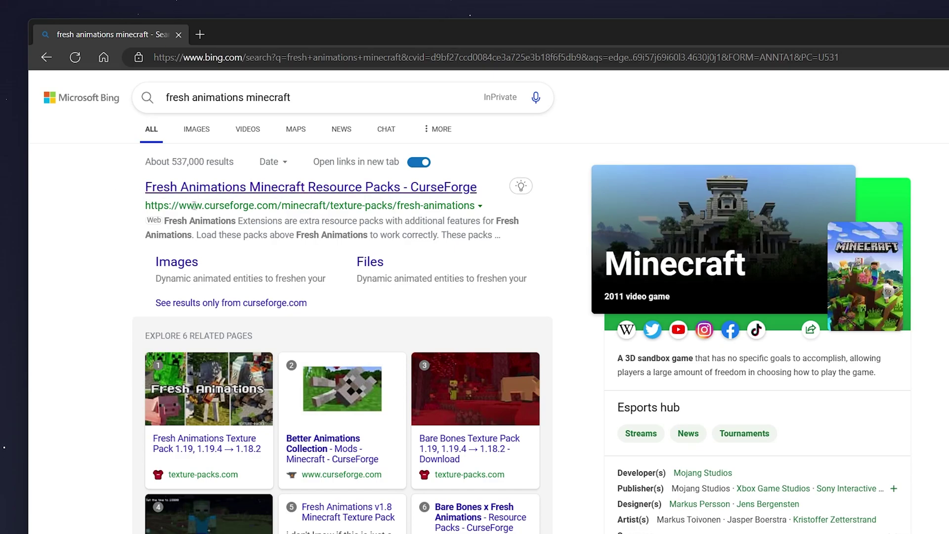
left_click_drag(187, 205, 305, 205)
Open the CurseForge Fresh Animations page and scroll through its description.
left_click(355, 203)
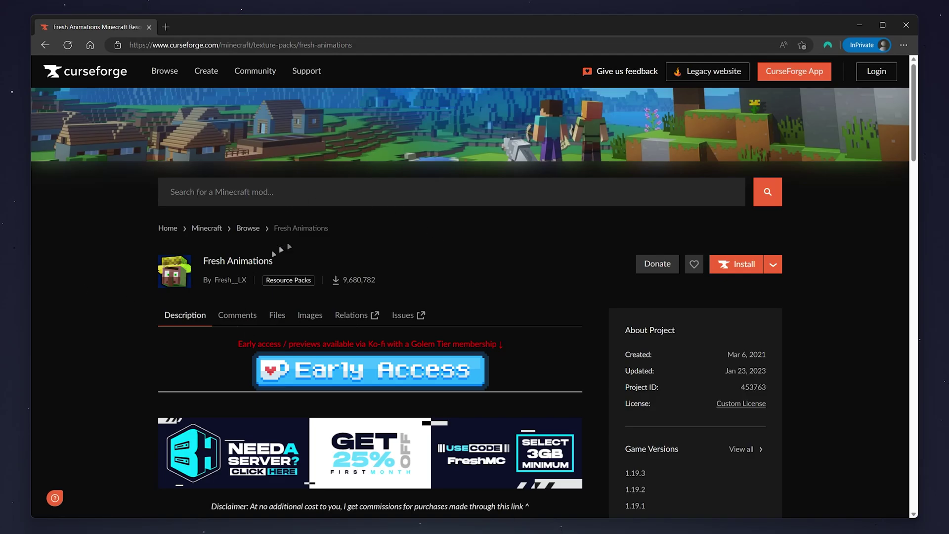
scroll(901, 144, "down", 14)
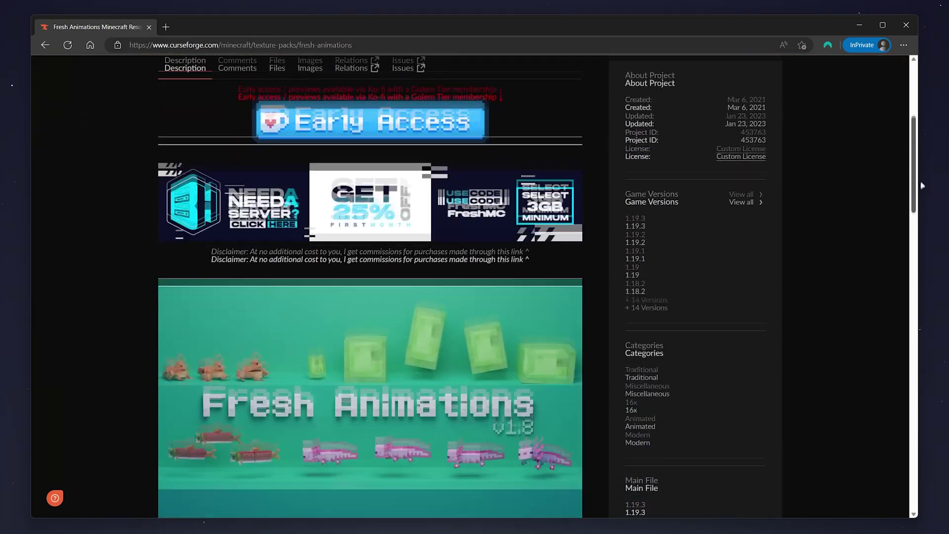
scroll(902, 297, "down", 6)
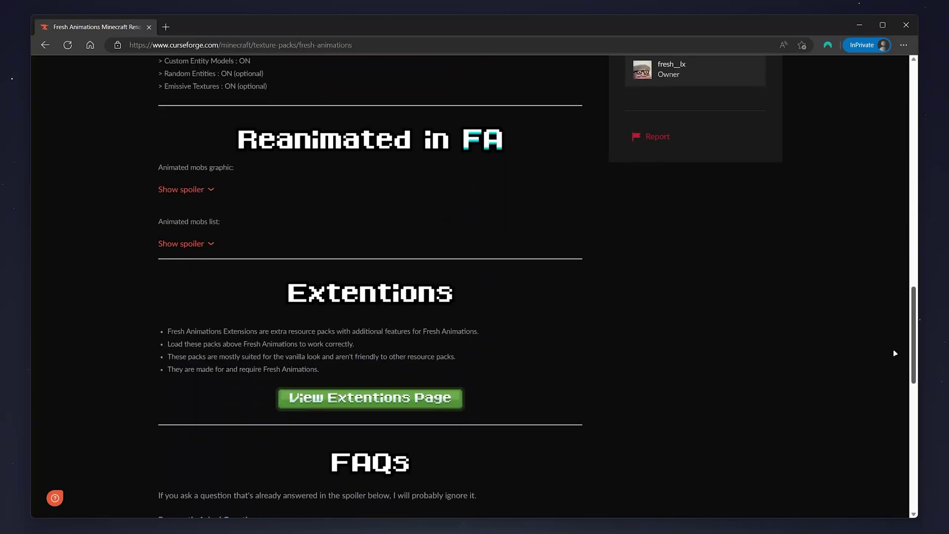
scroll(898, 195, "up", 20)
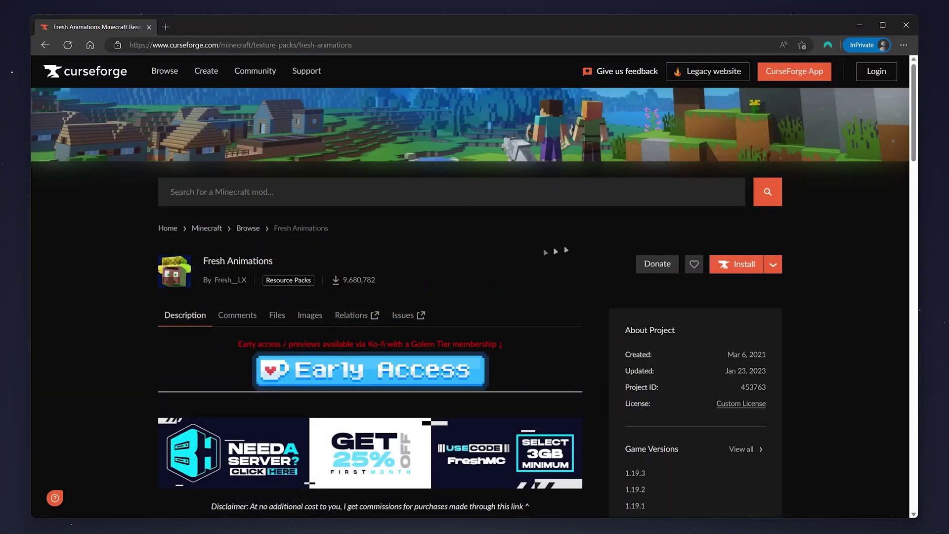
Show the project's Files list, with the Jan 23, 2023 file at the top.
left_click(276, 317)
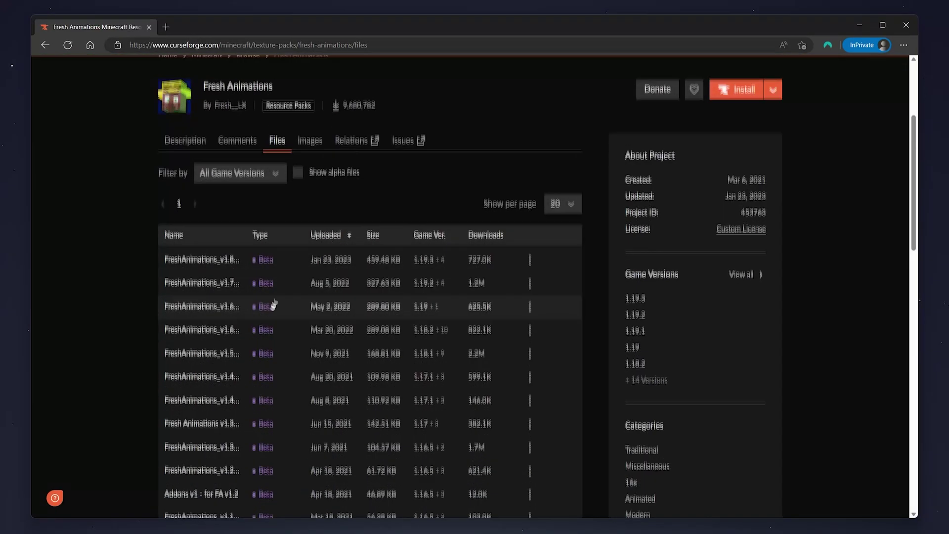
scroll(286, 245, "down", 1)
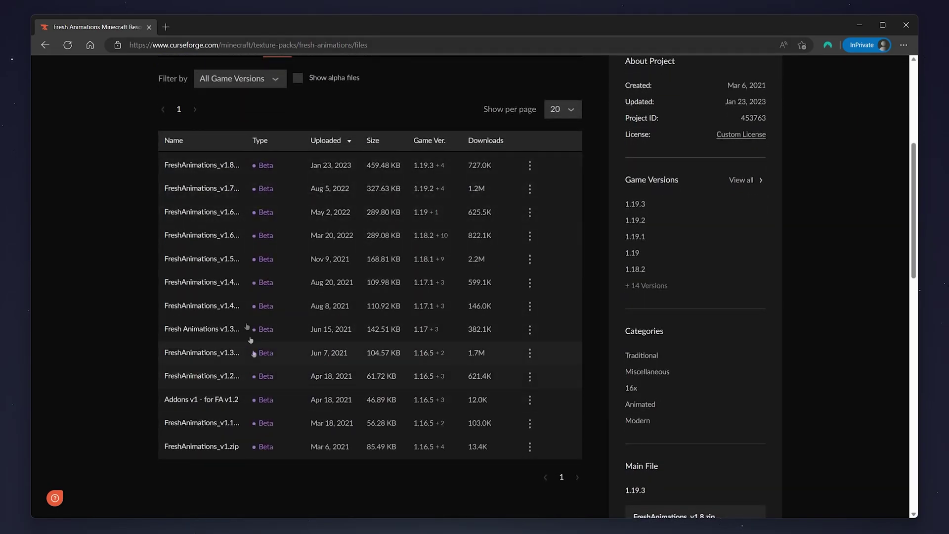
scroll(310, 253, "up", 1)
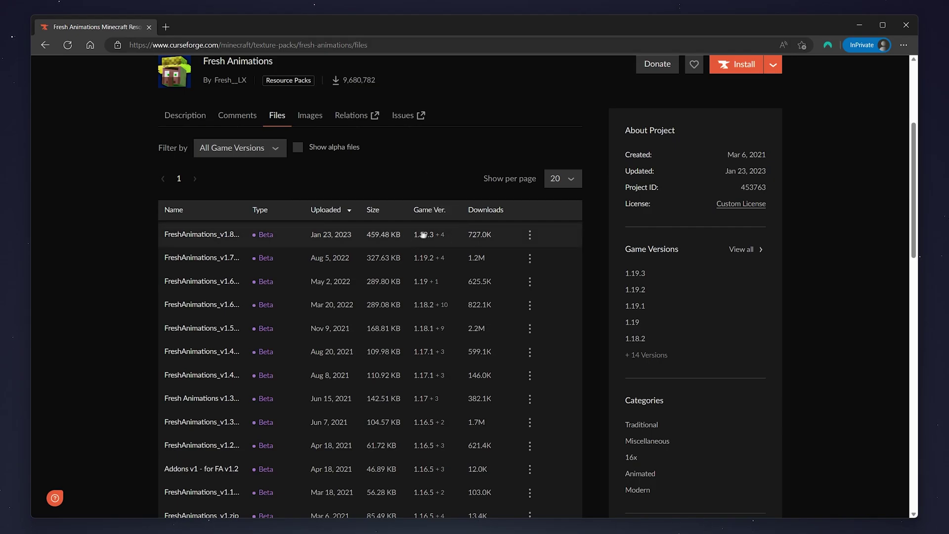
mouse_move(440, 237)
Download FreshAnimations_v1.8.zip directly and save it to the Desktop.
left_click(293, 238)
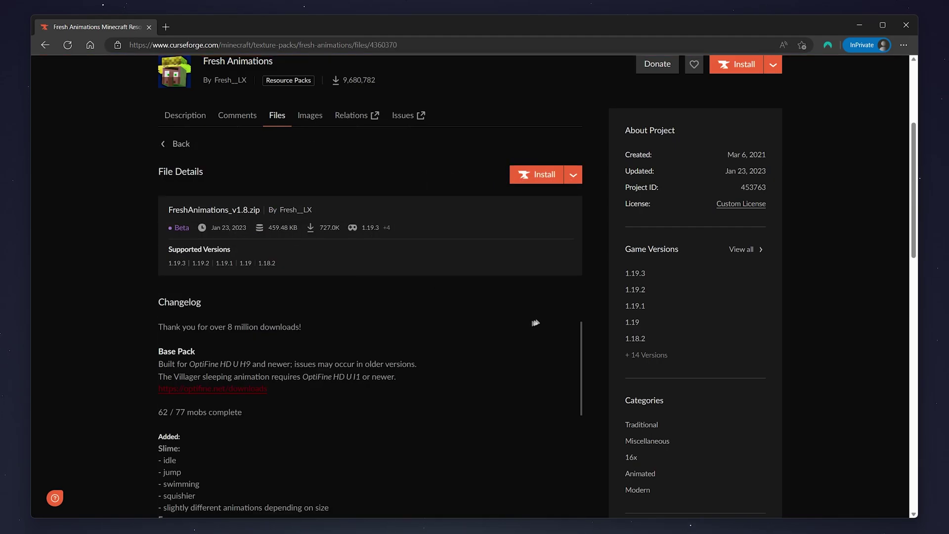
left_click(574, 175)
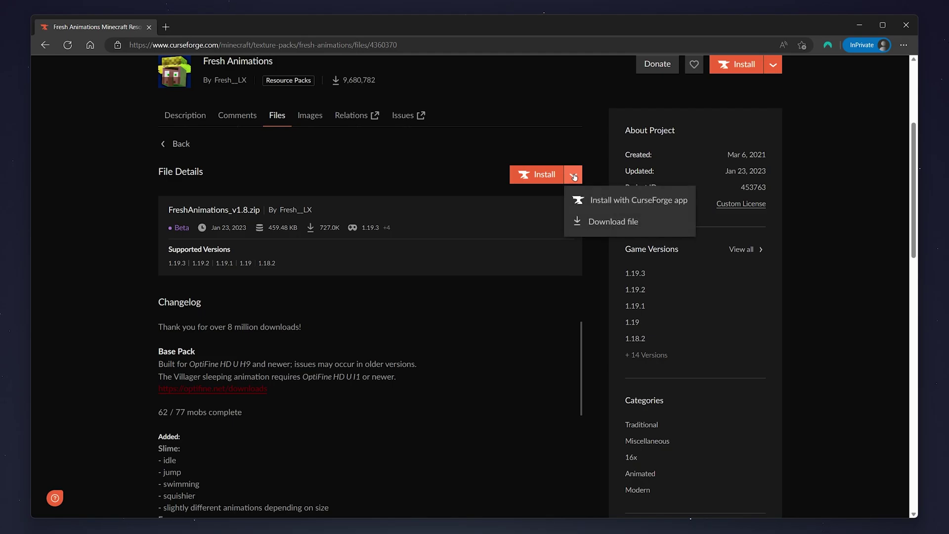
left_click(636, 225)
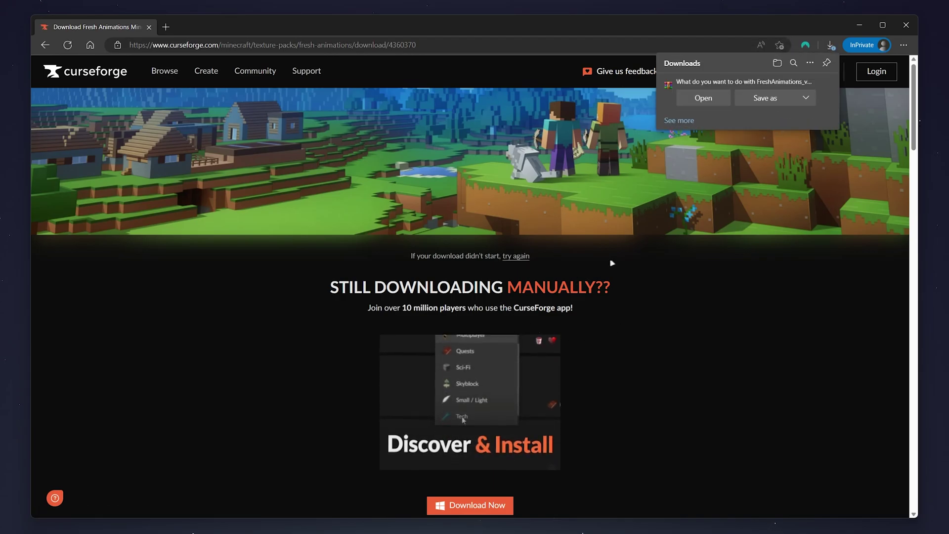
left_click(780, 99)
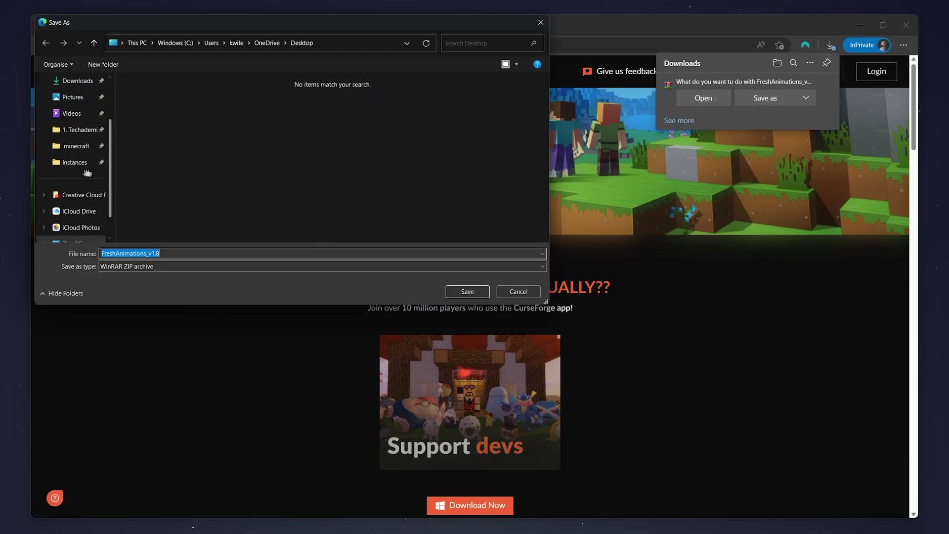
left_click(71, 113)
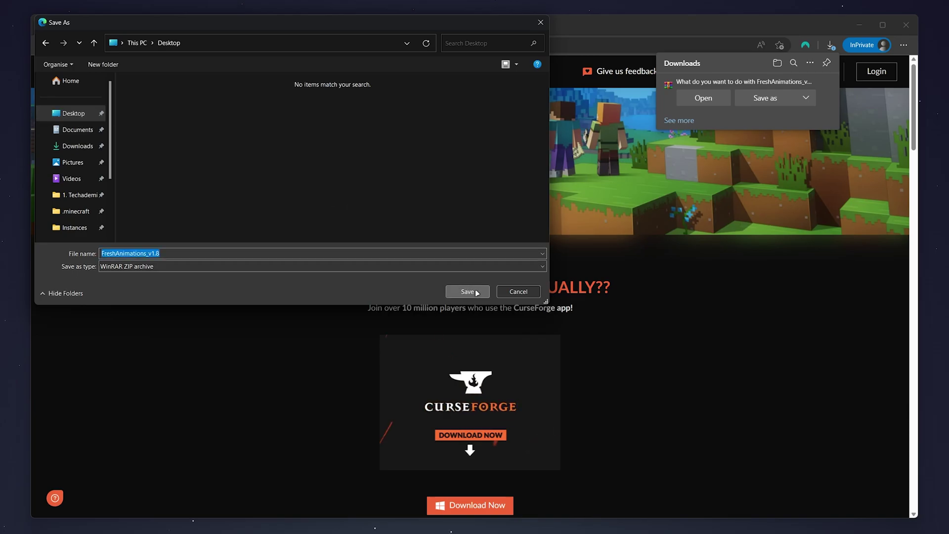
left_click(468, 292)
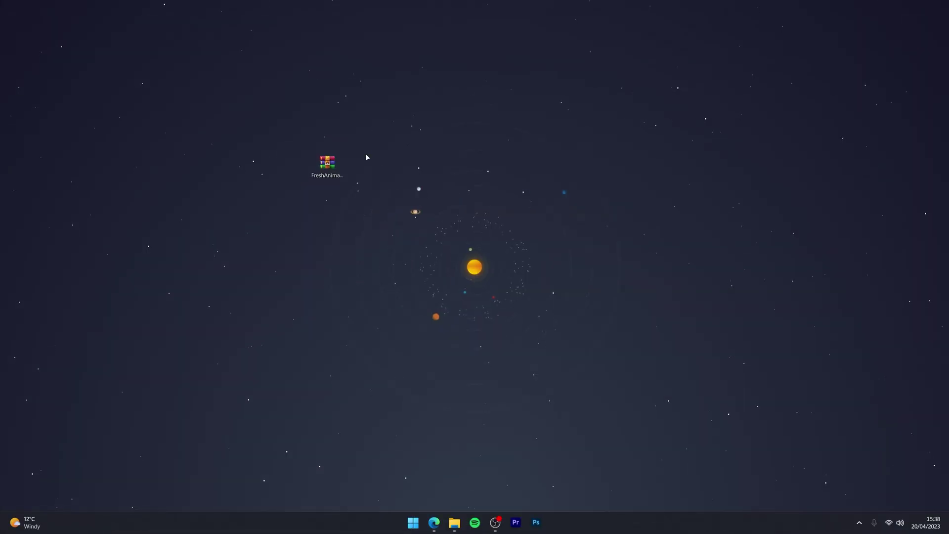
Open the AppData Roaming folder through the Run dialog with %appdata%.
left_click_drag(262, 106, 418, 242)
left_click(400, 151)
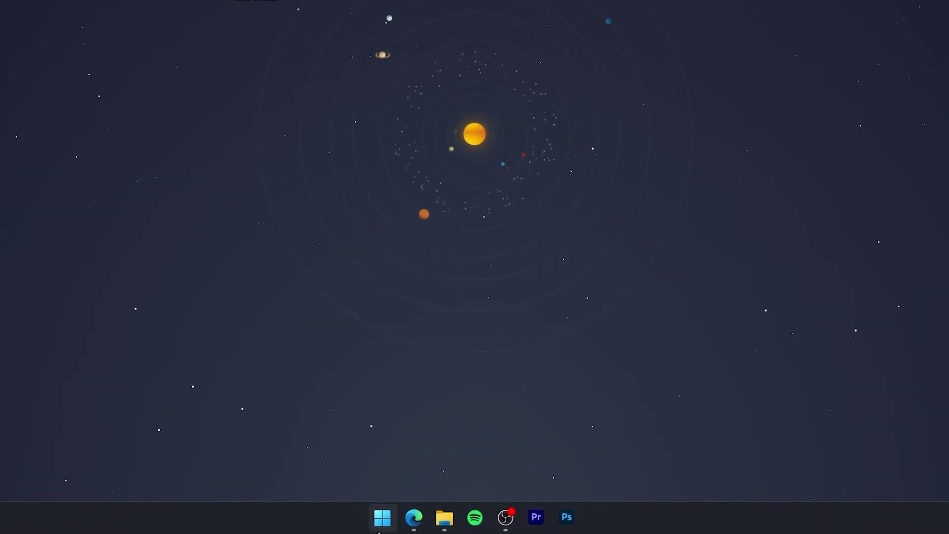
right_click(379, 532)
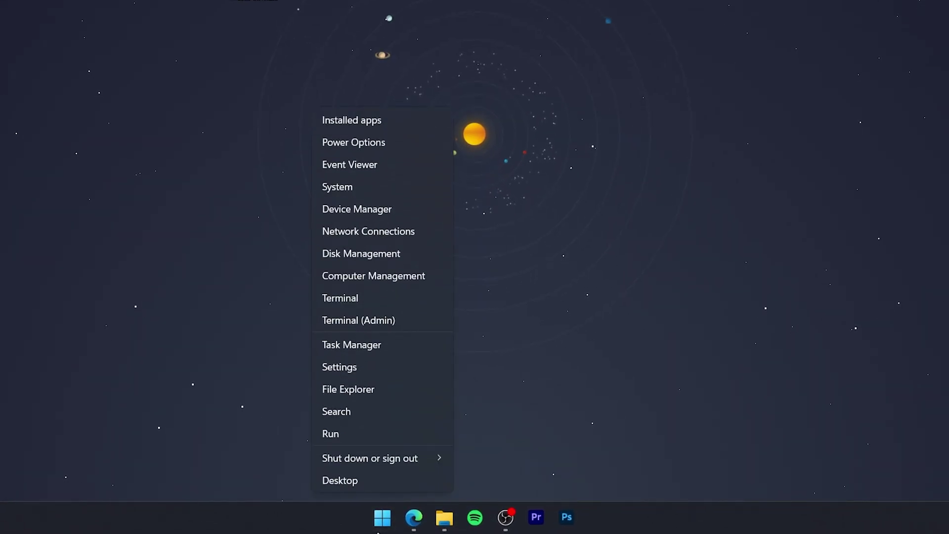
left_click(329, 435)
type("%appdata%")
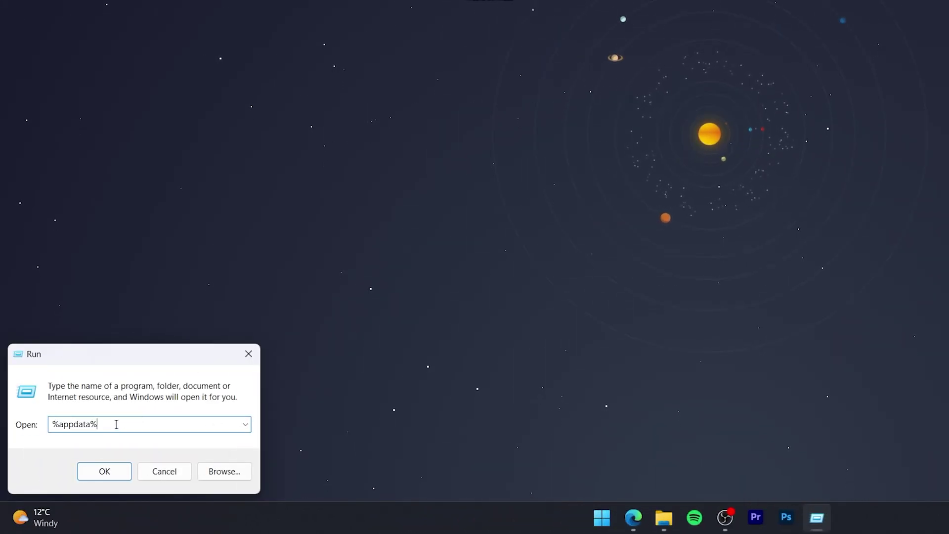
left_click(116, 475)
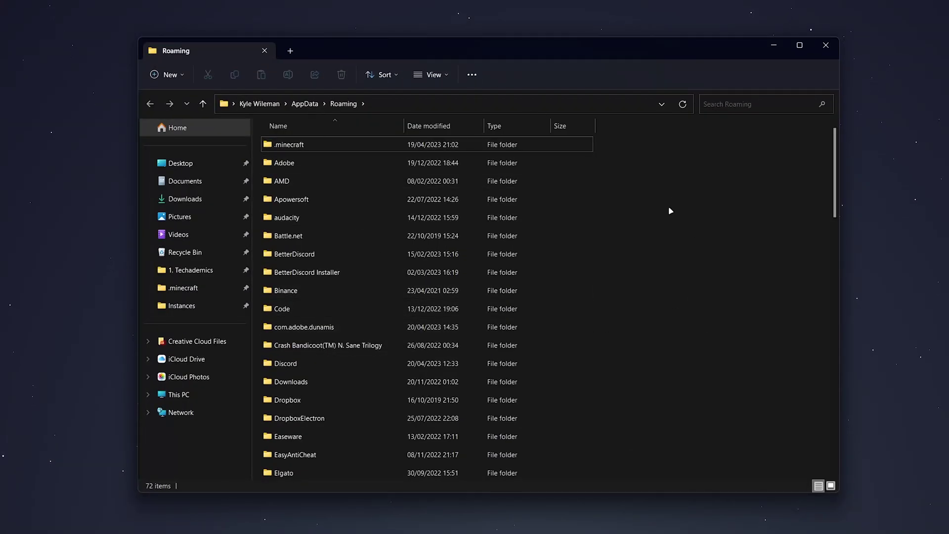
Open the .minecraft resourcepacks folder in File Explorer.
double_click(315, 145)
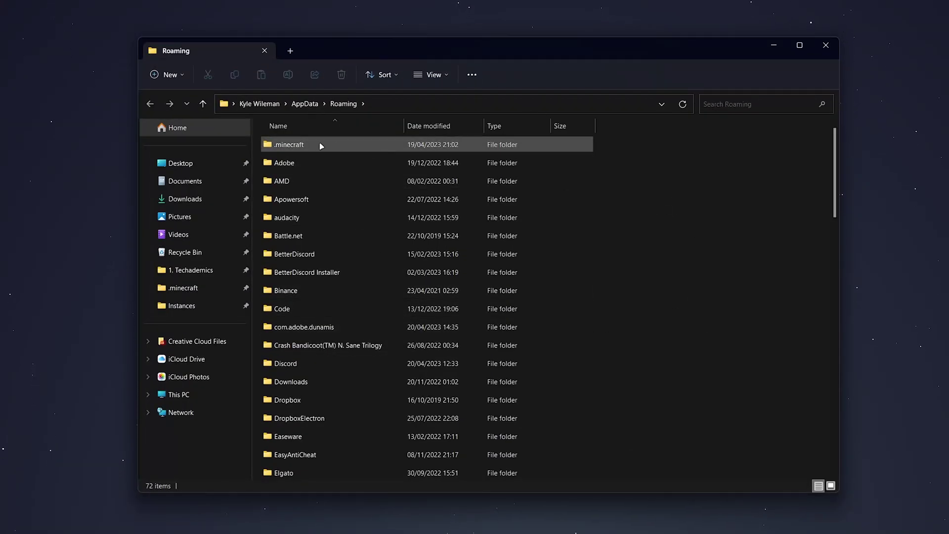
scroll(394, 188, "down", 2)
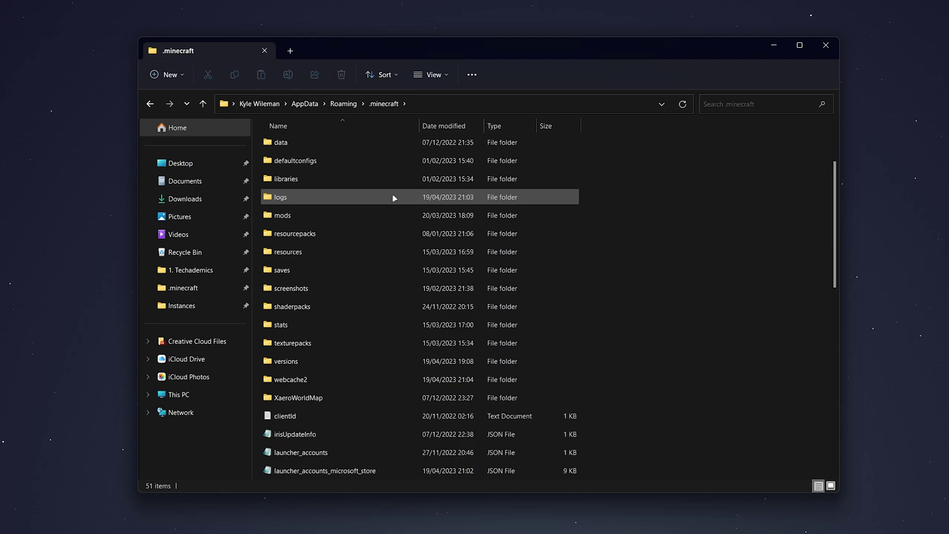
left_click(300, 235)
double_click(341, 237)
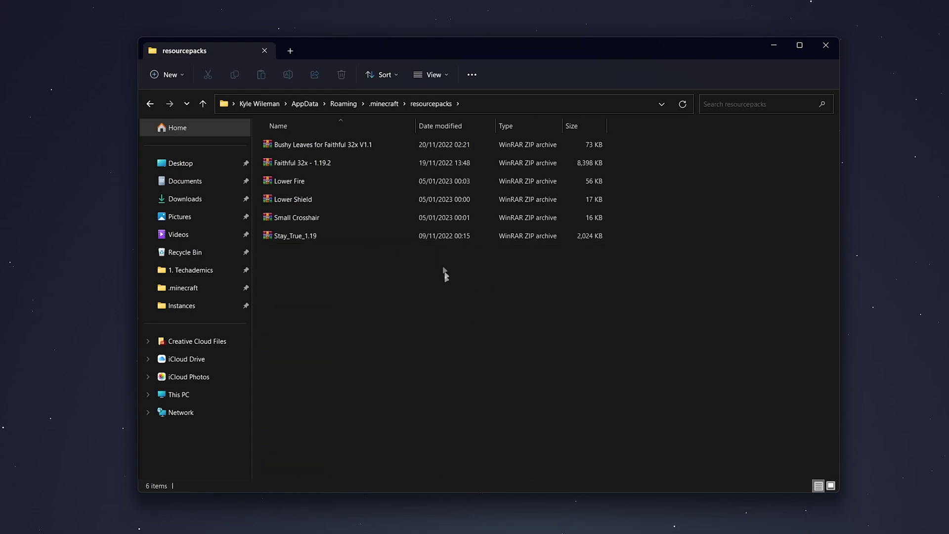
Move the FreshAnimations_v1.8 archive from the Desktop tab into resourcepacks.
left_click(290, 50)
left_click(180, 163)
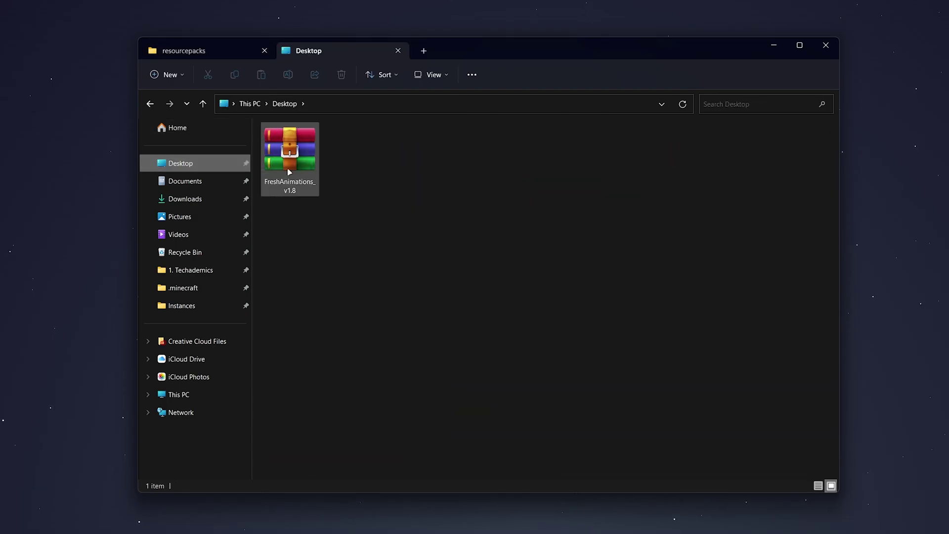
left_click_drag(290, 172, 363, 151)
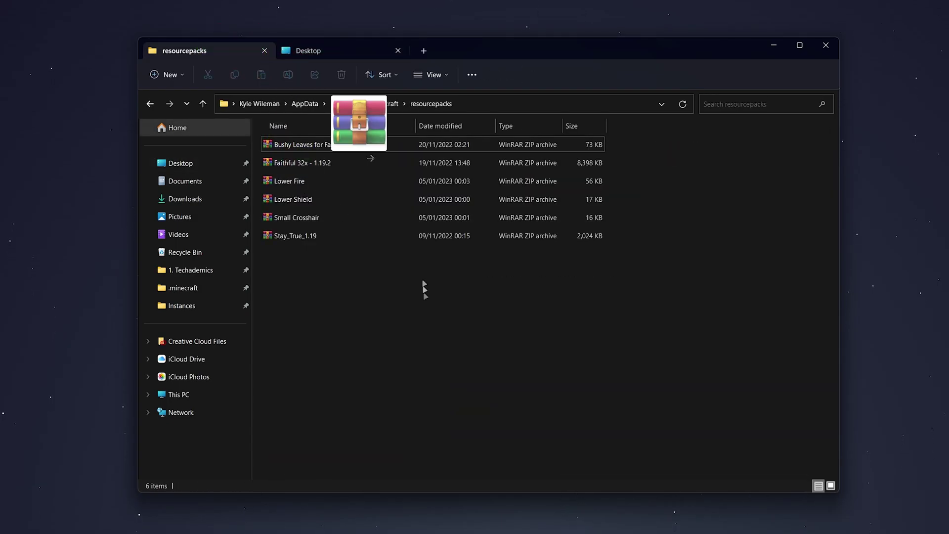
left_click_drag(425, 286, 366, 317)
left_click(468, 296)
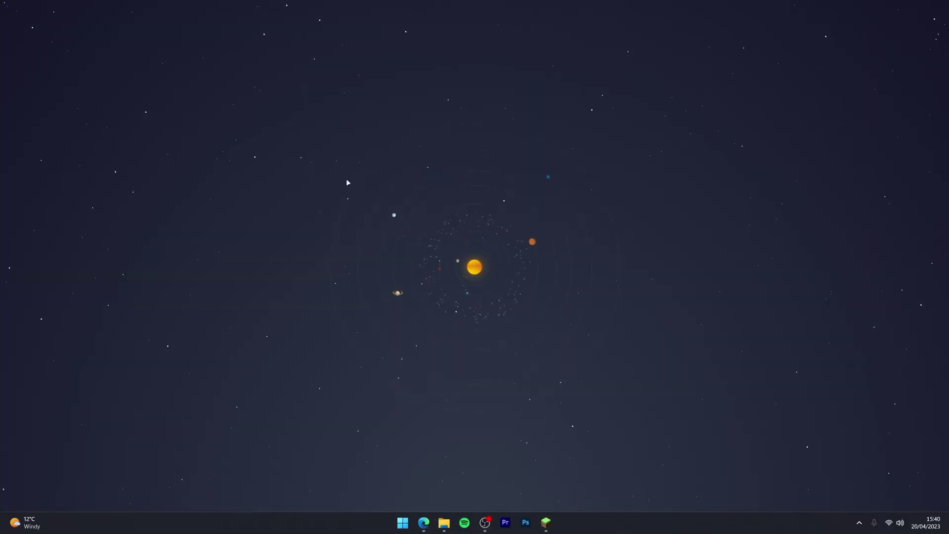
Start Minecraft Java Edition Latest release 1.19.4 from the Minecraft Launcher.
left_click(546, 523)
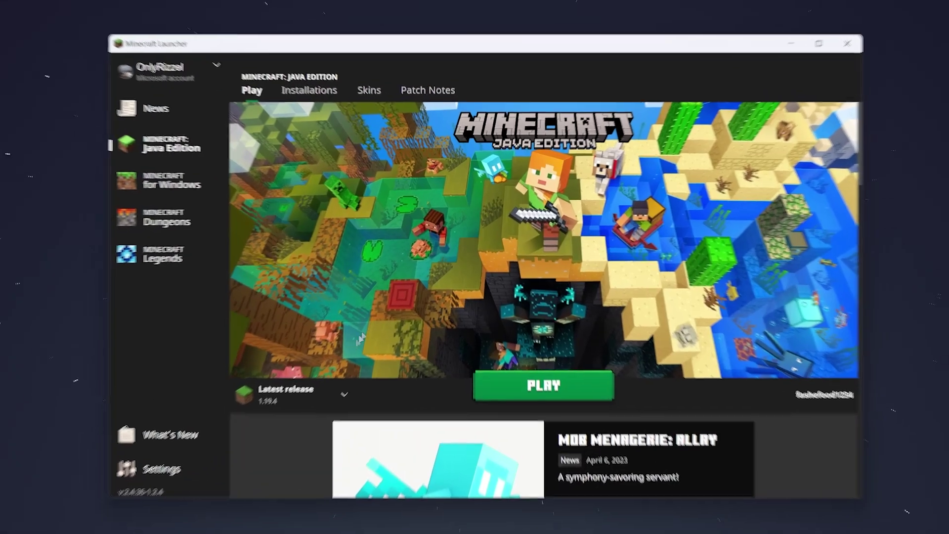
left_click(308, 400)
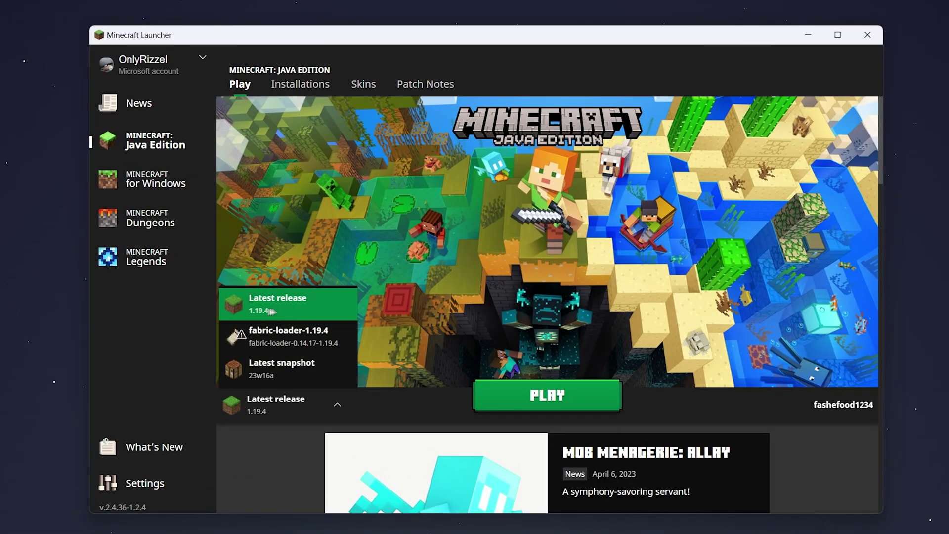
left_click(271, 311)
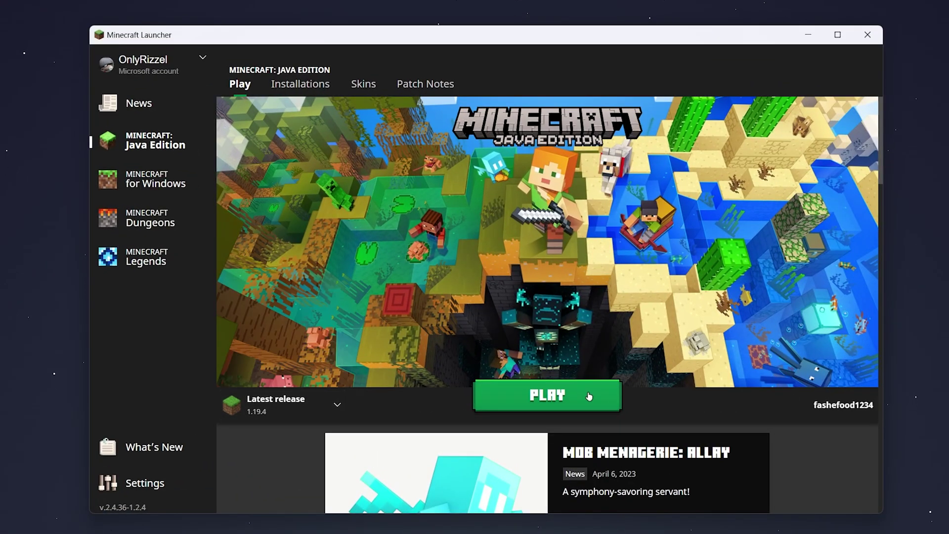
left_click(609, 395)
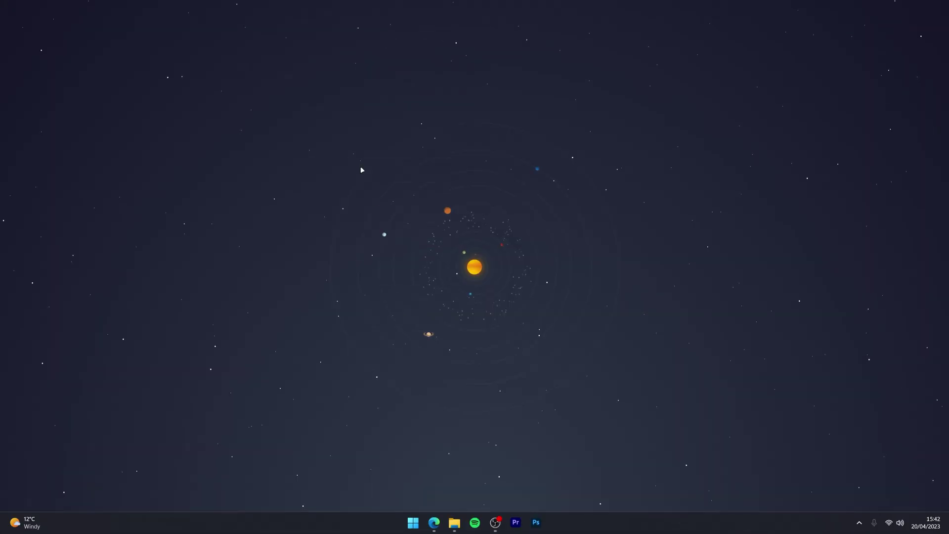
Go from the search results to the official OptiFine downloads page.
left_click(434, 522)
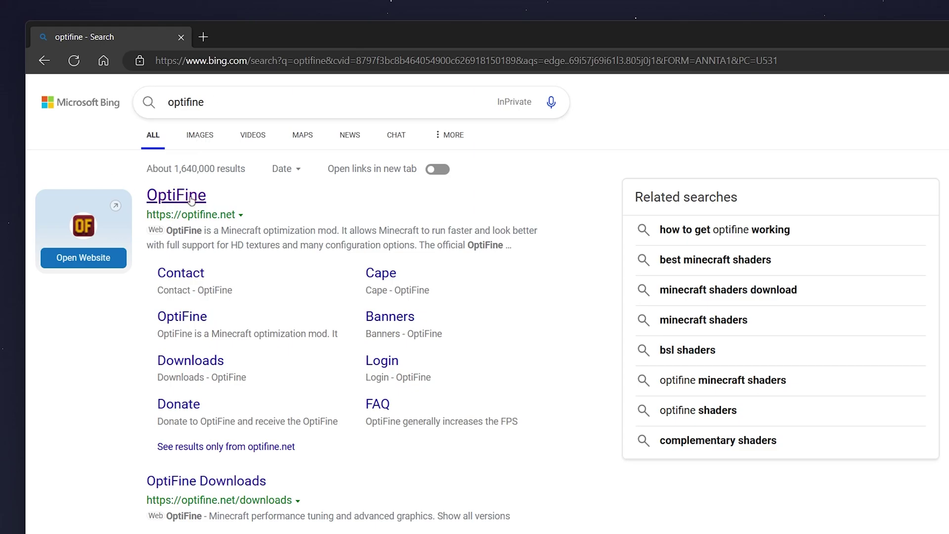
left_click_drag(191, 215, 280, 214)
left_click(279, 214)
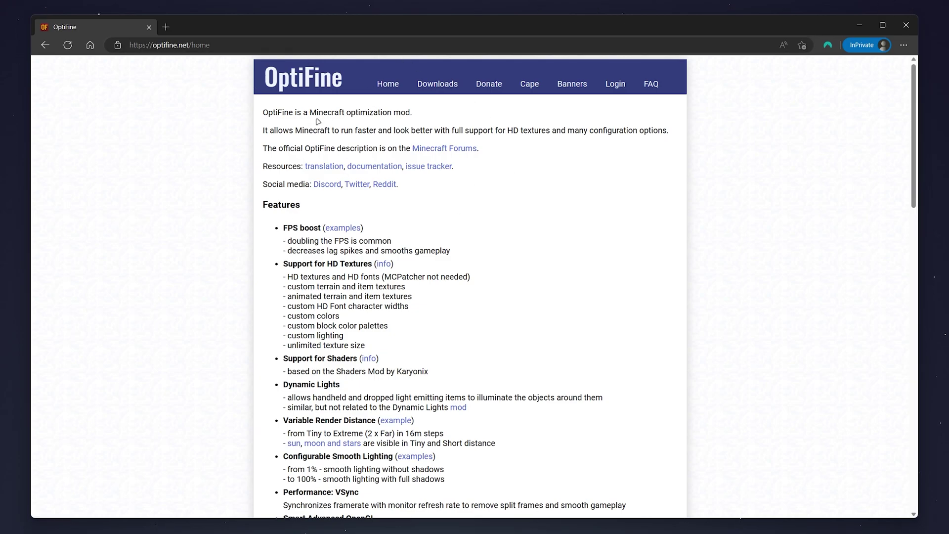
left_click(444, 86)
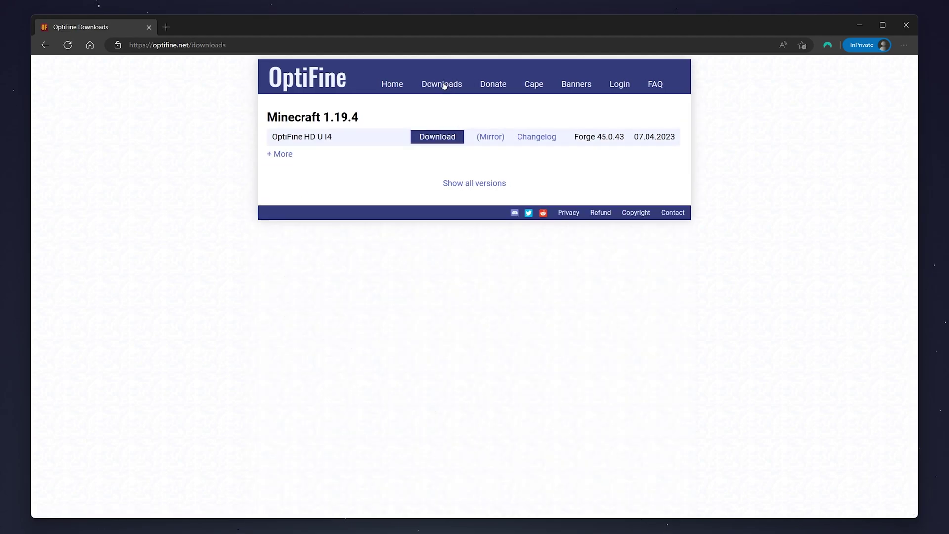
List all OptiFine versions and request the download for Minecraft 1.19.4.
left_click(470, 184)
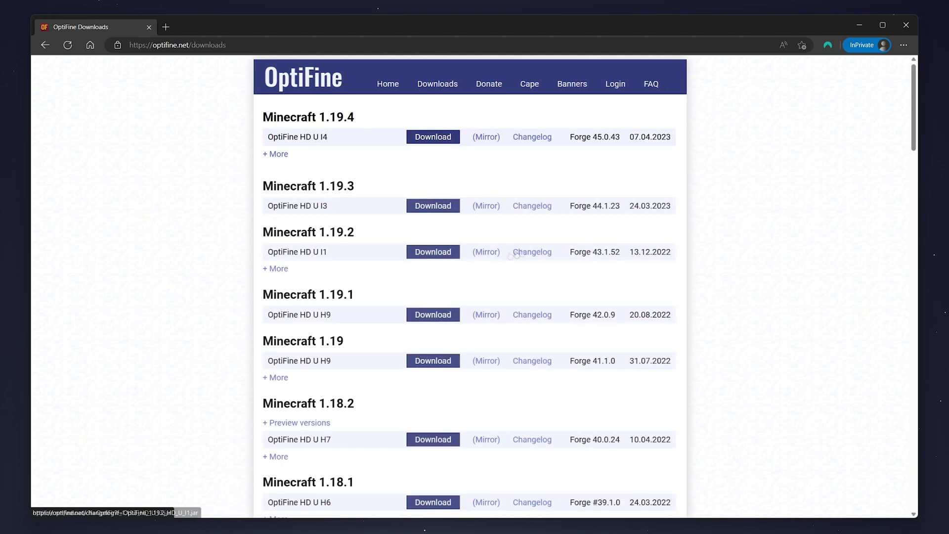
mouse_move(914, 110)
left_mouse_down()
mouse_move(919, 189)
mouse_move(915, 103)
left_mouse_up()
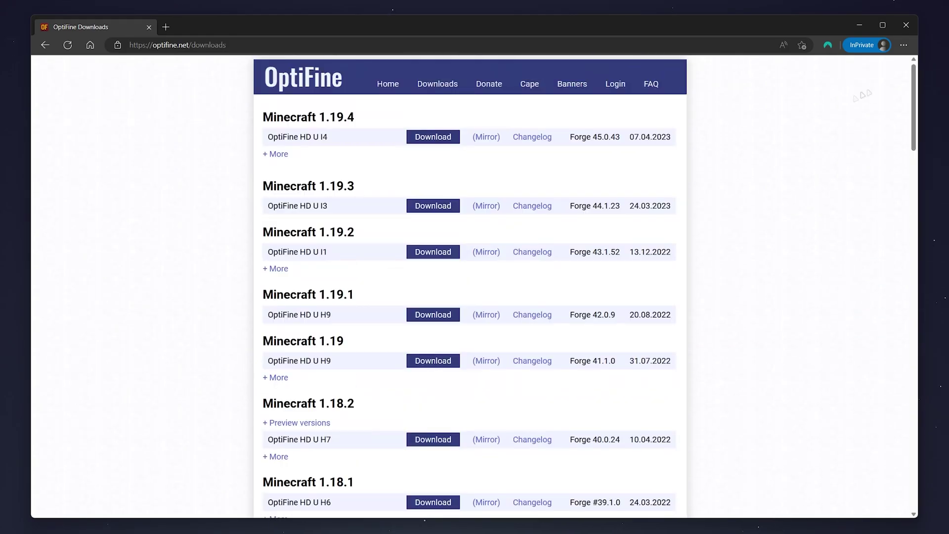
double_click(353, 117)
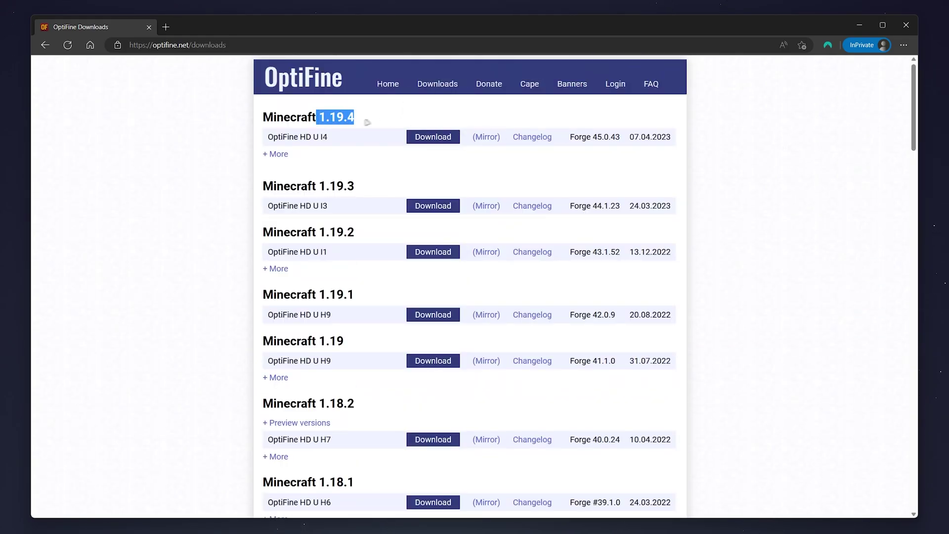
left_click(453, 142)
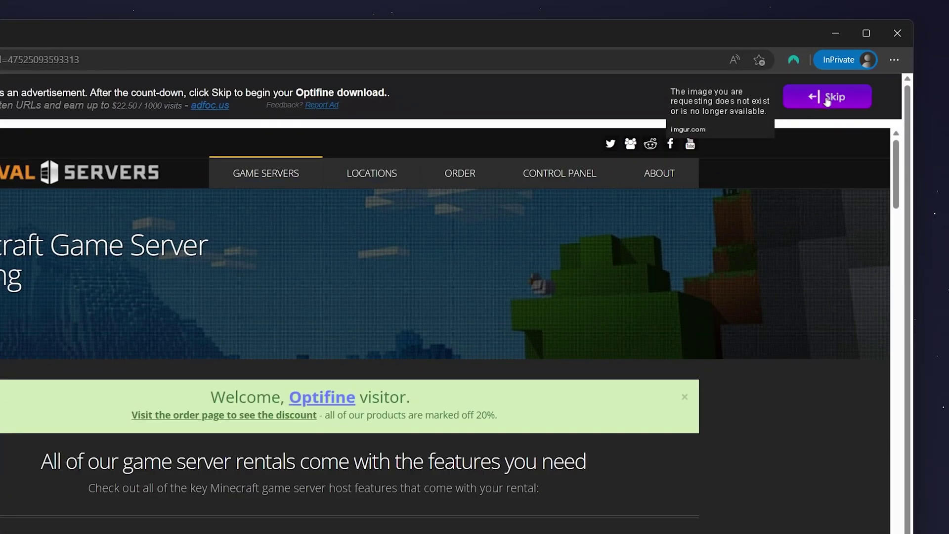
Skip the advert, save the OptiFine_1.19.4_HD_U_I4 jar to the Desktop, and keep it.
left_click(852, 101)
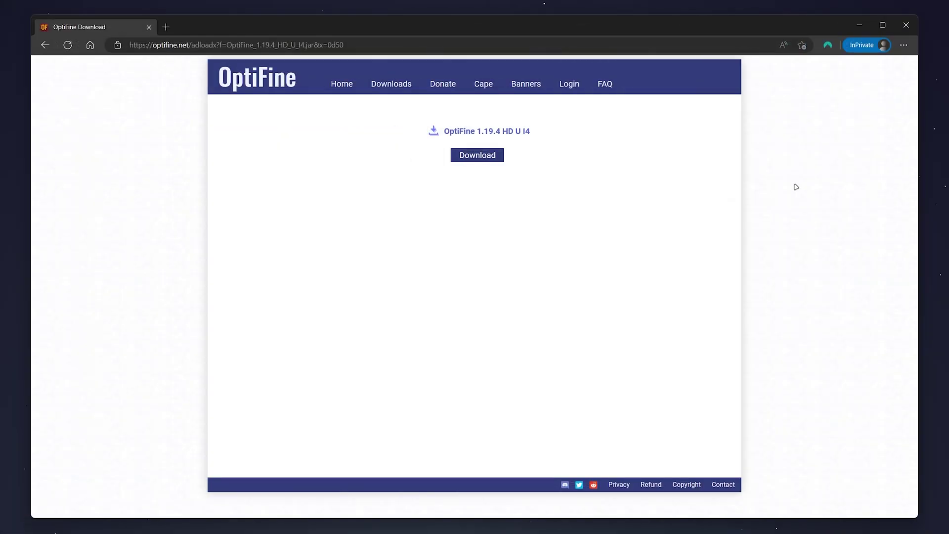
left_click(484, 158)
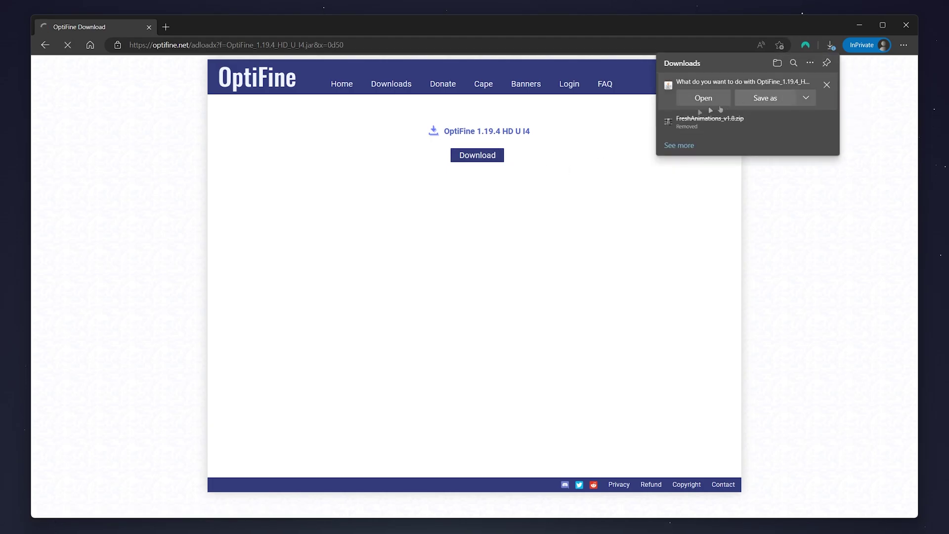
left_click(767, 102)
scroll(74, 148, "up", 2)
left_click(73, 113)
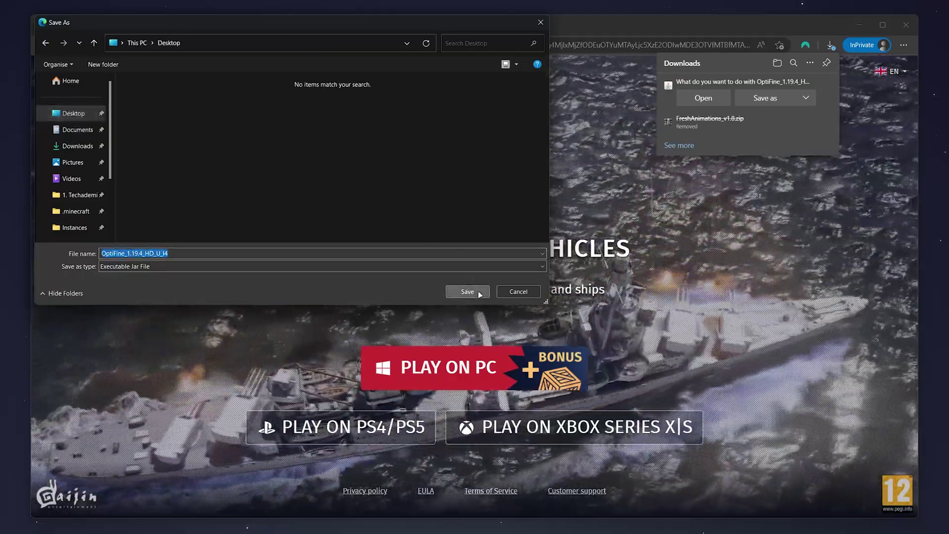
left_click(468, 291)
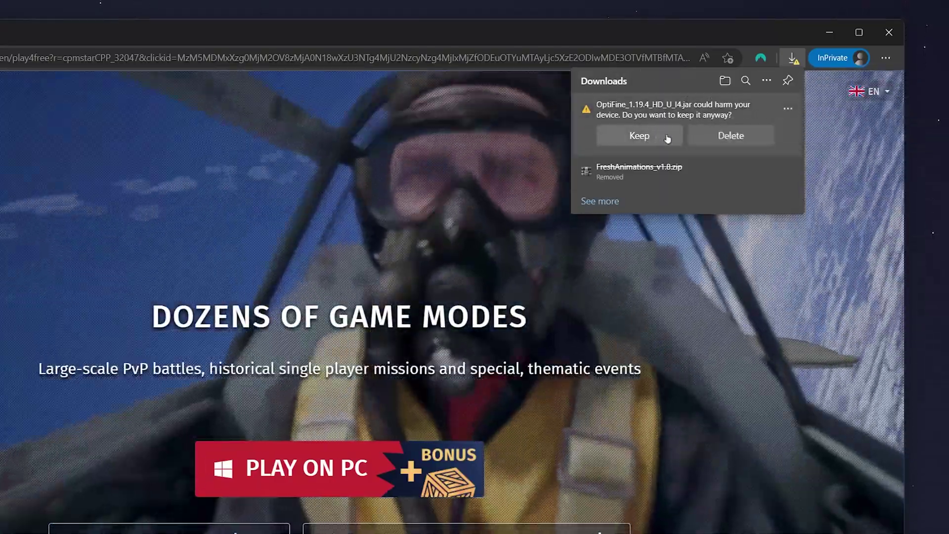
left_click(666, 136)
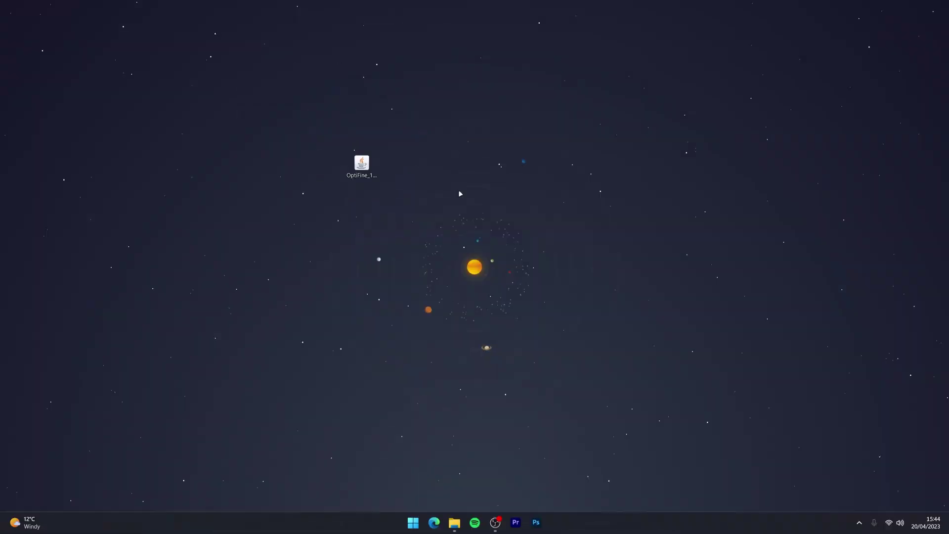
Make .jar files always open with Java(TM) Platform SE binary, launching the OptiFine installer.
left_click_drag(299, 100, 464, 223)
left_click(423, 102)
right_click(361, 165)
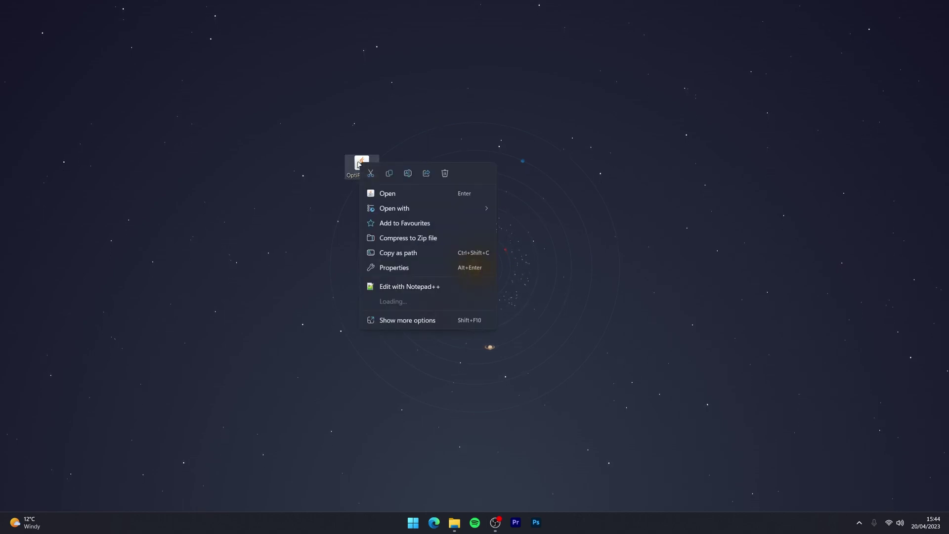
mouse_move(409, 209)
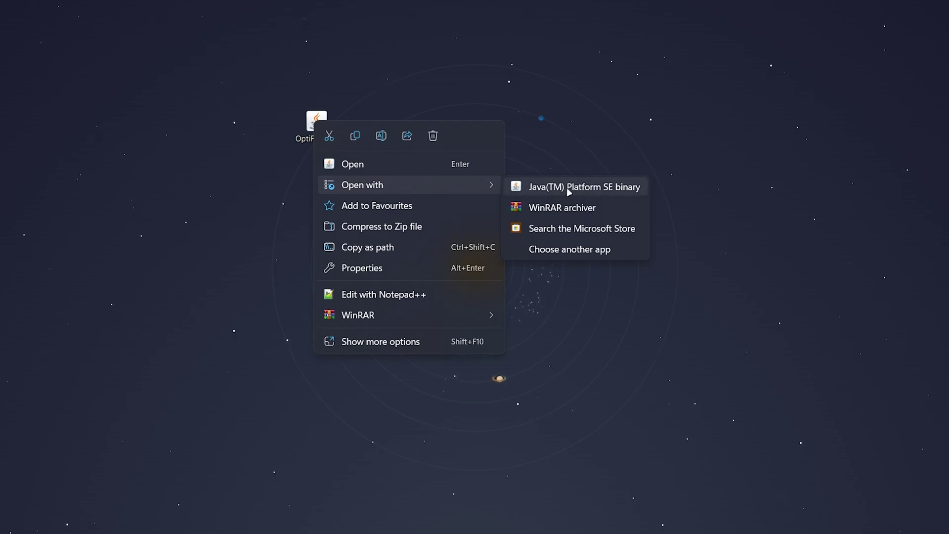
left_click(577, 248)
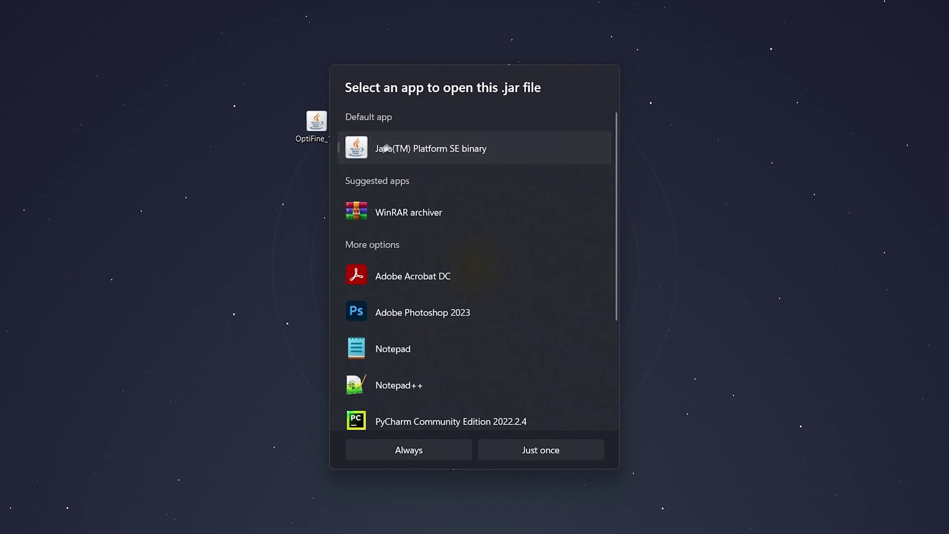
scroll(530, 193, "down", 4)
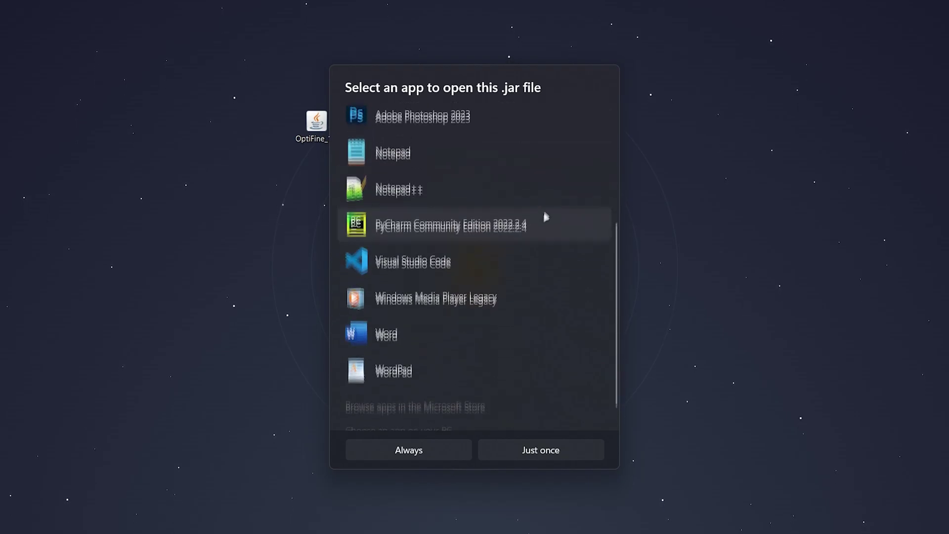
scroll(536, 147, "up", 4)
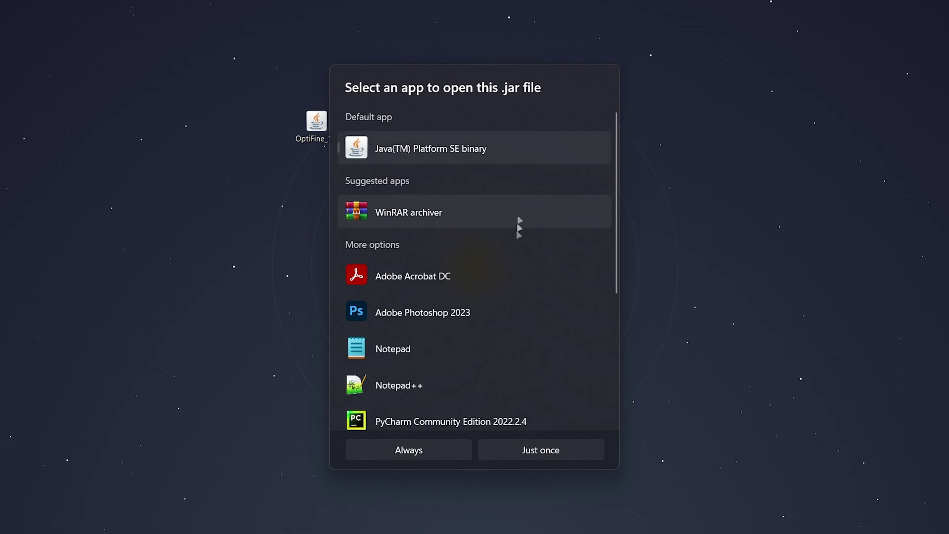
left_click(438, 452)
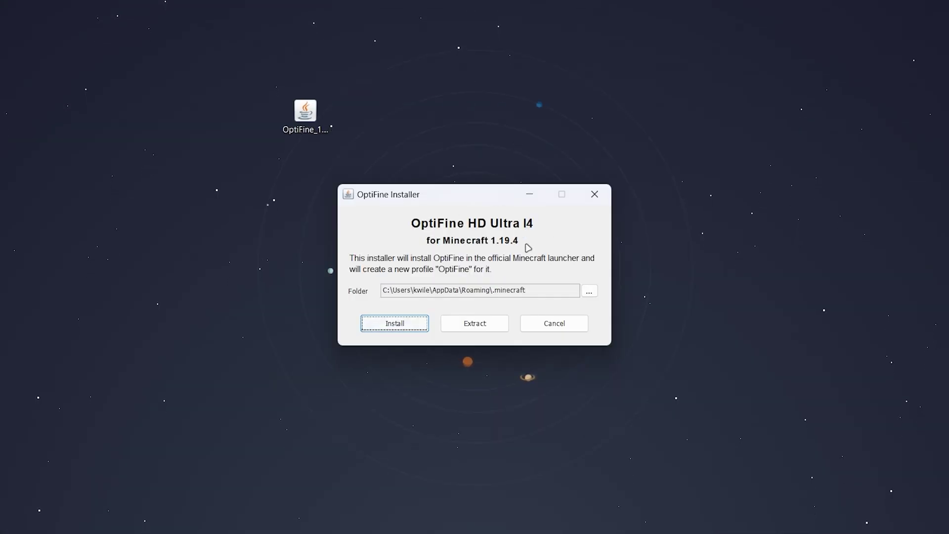
Install OptiFine HD Ultra I4 into the .minecraft folder and dismiss the success message.
left_click_drag(540, 292, 399, 294)
left_click(392, 297)
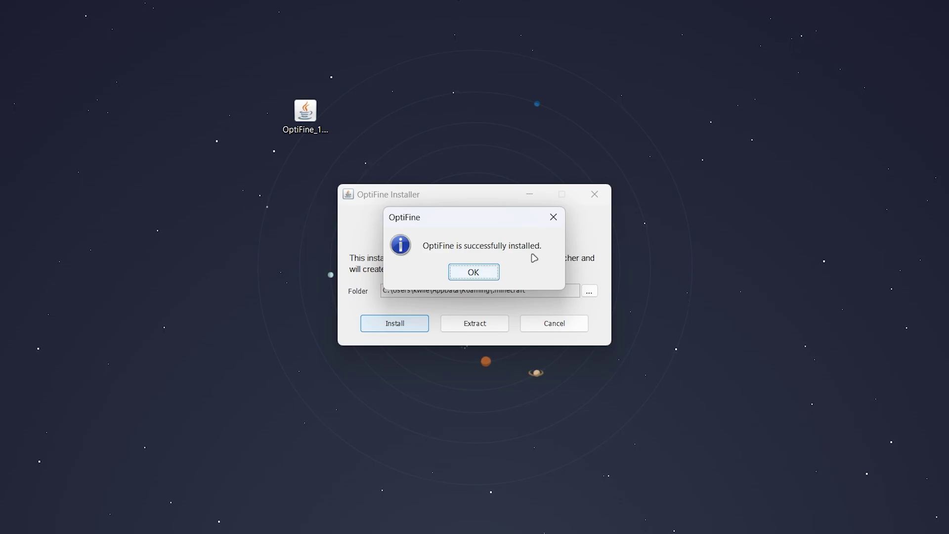
left_click(474, 272)
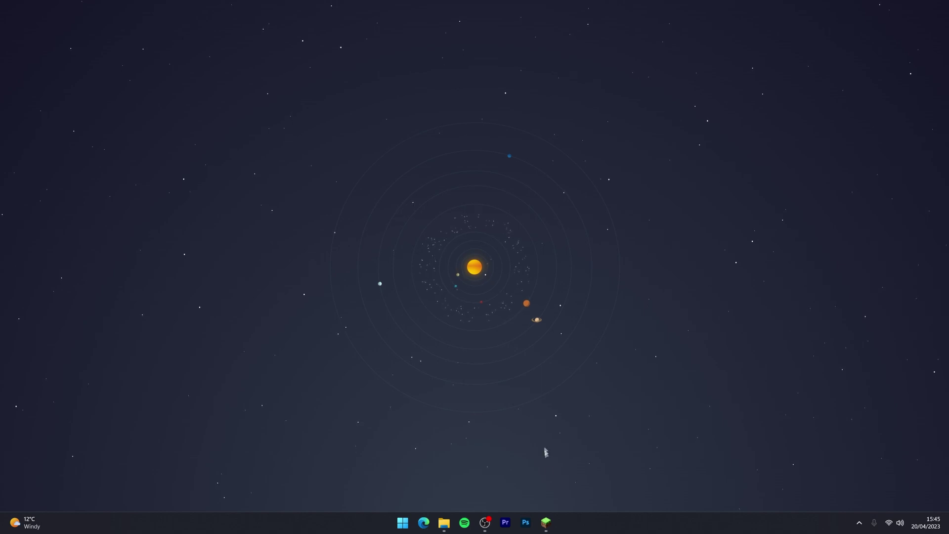
Launch Minecraft with the OptiFine 1.19.4 installation, accepting the modified-installation warning.
left_click(548, 522)
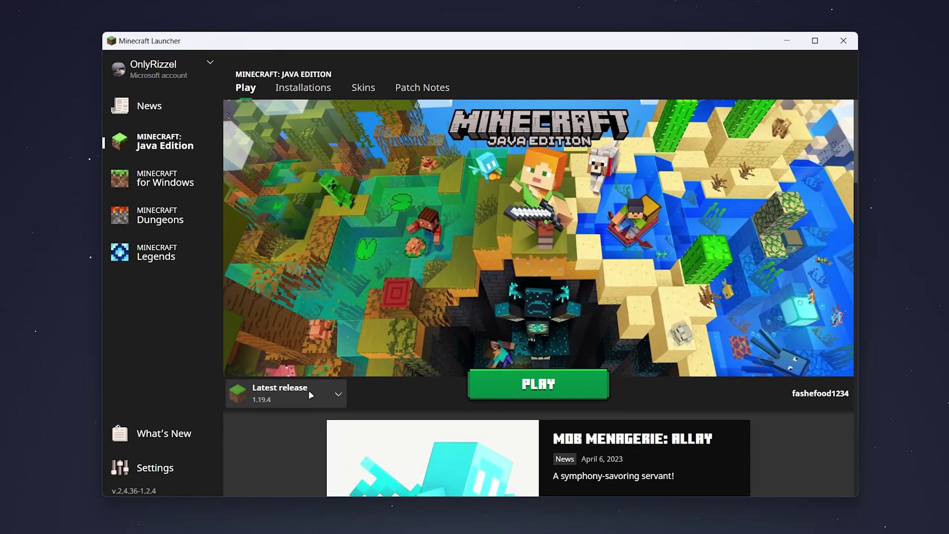
left_click(351, 349)
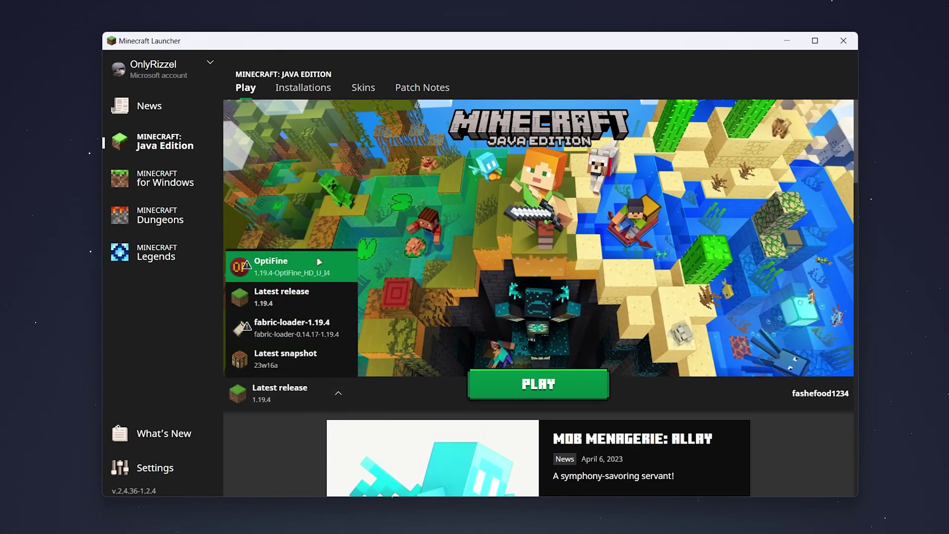
left_click(295, 266)
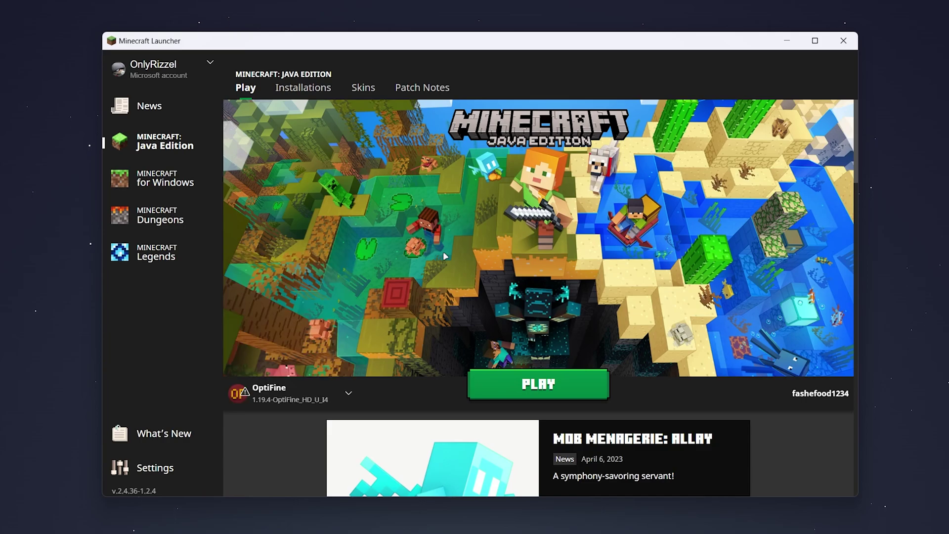
left_click(577, 386)
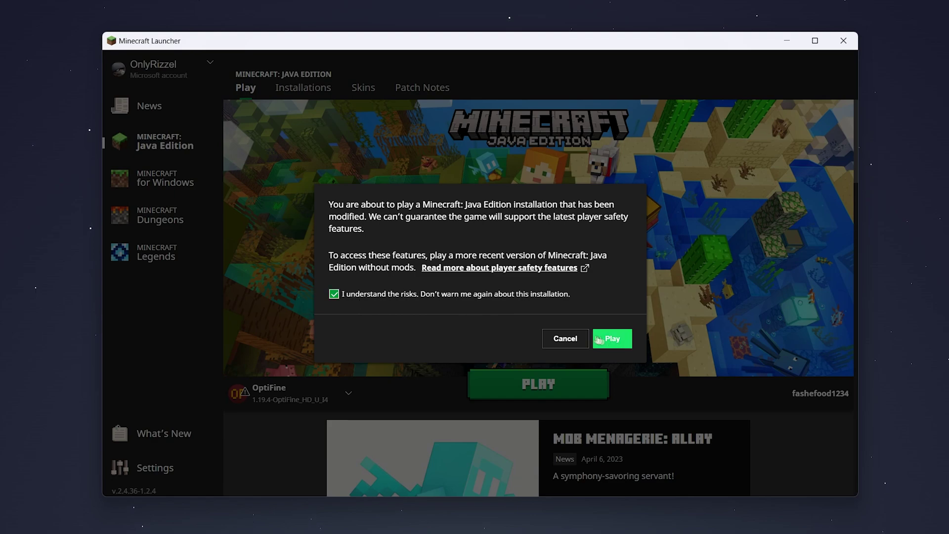
left_click(624, 342)
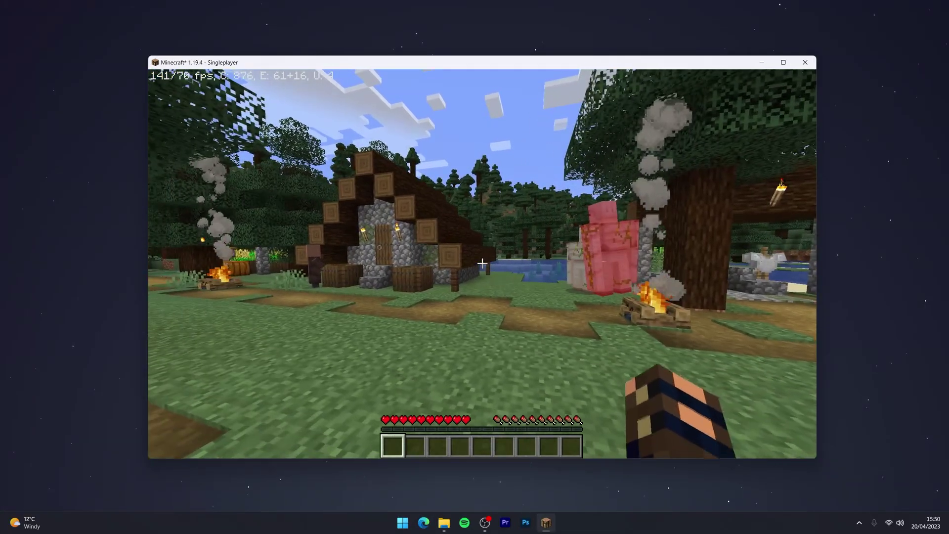
Pause the game and go to the Resource Packs screen in Options.
key("w")
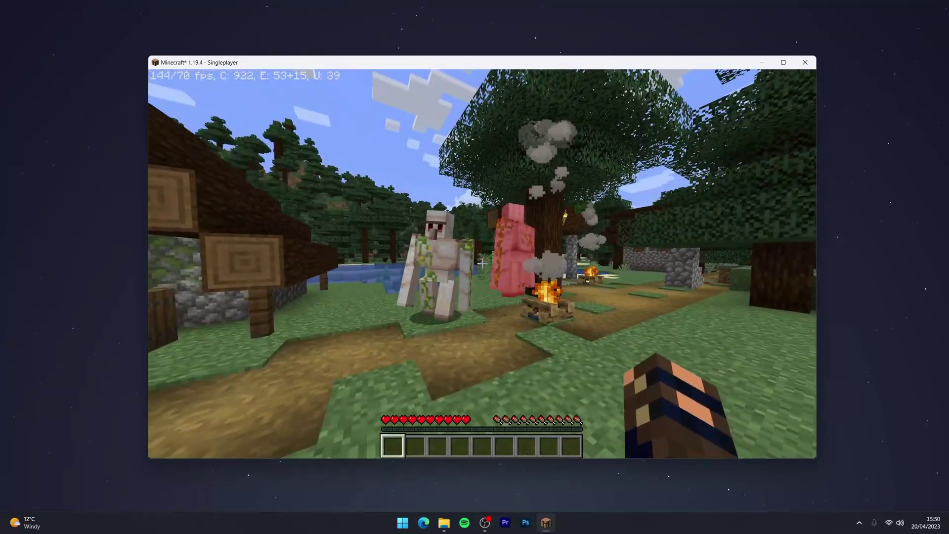
key("Escape")
left_click(445, 270)
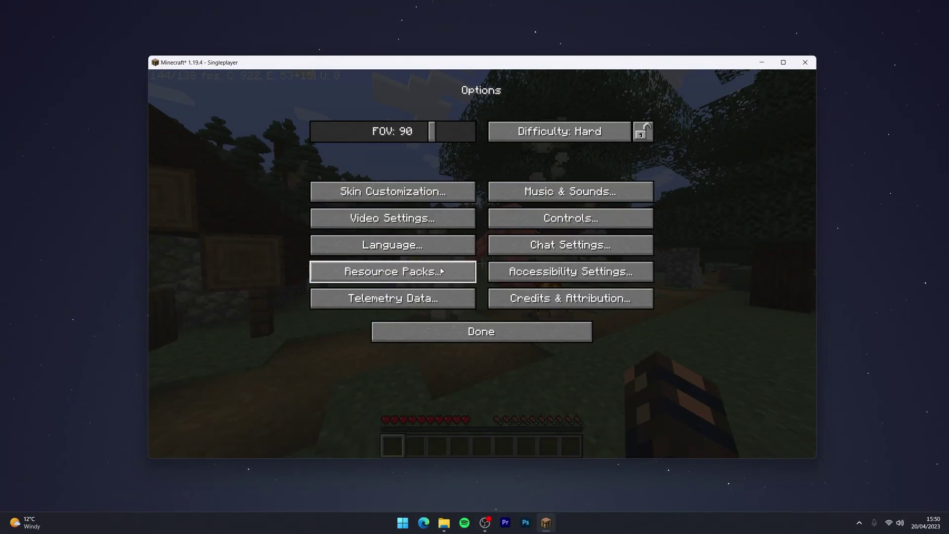
left_click(380, 271)
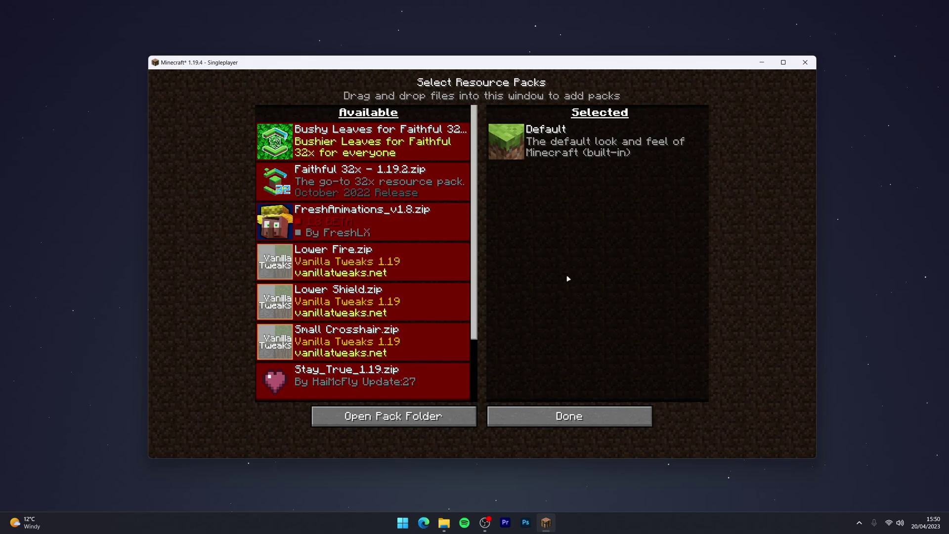
mouse_move(291, 240)
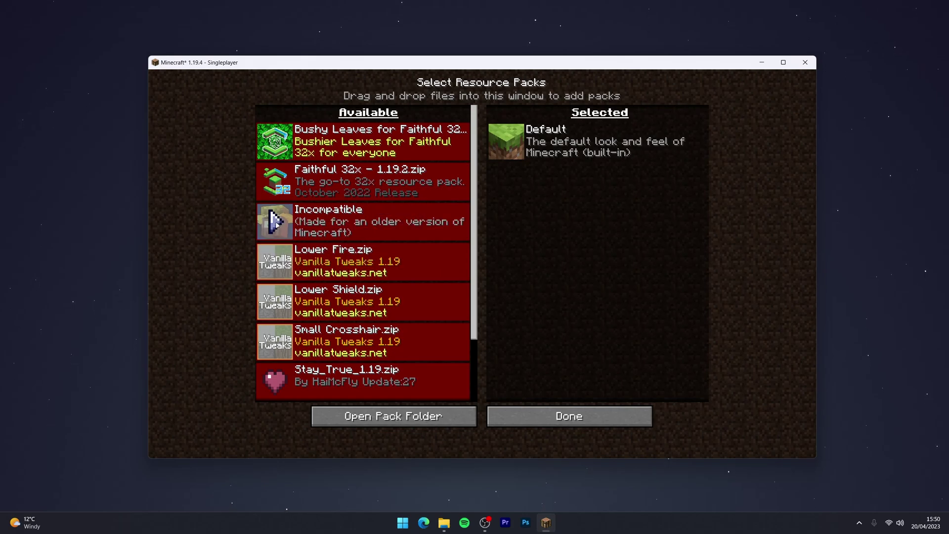
Enable FreshAnimations_v1.8 above Default, accept the incompatibility prompt, and reload resources.
left_click(275, 220)
left_click(376, 250)
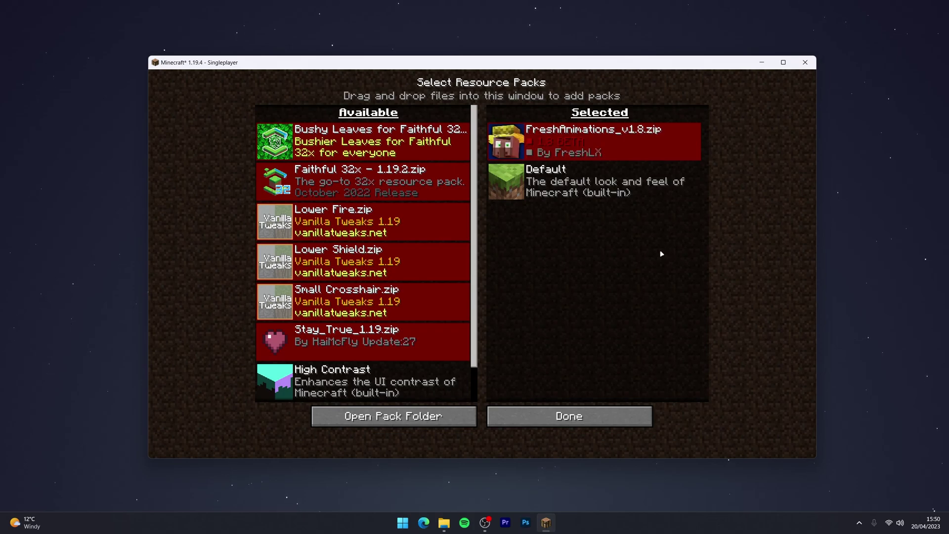
mouse_move(655, 134)
left_click(584, 414)
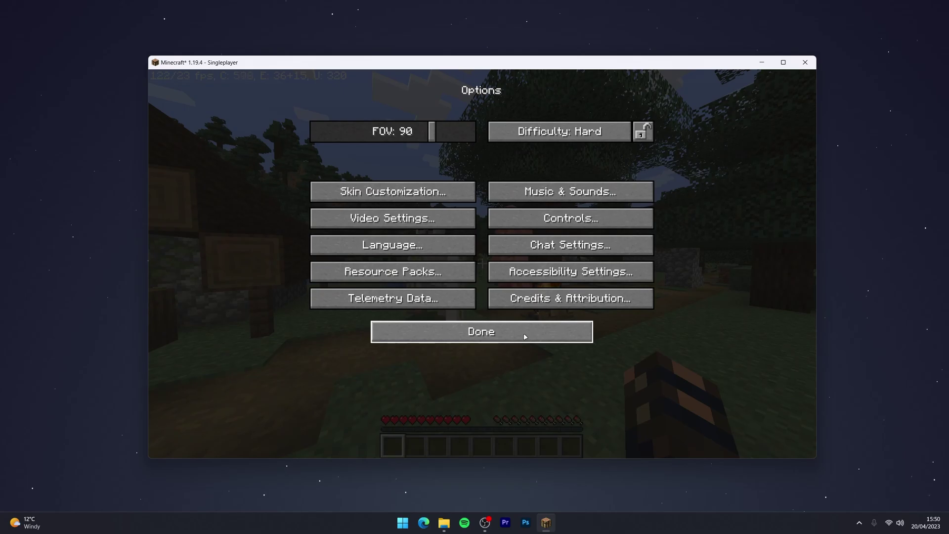
left_click(526, 337)
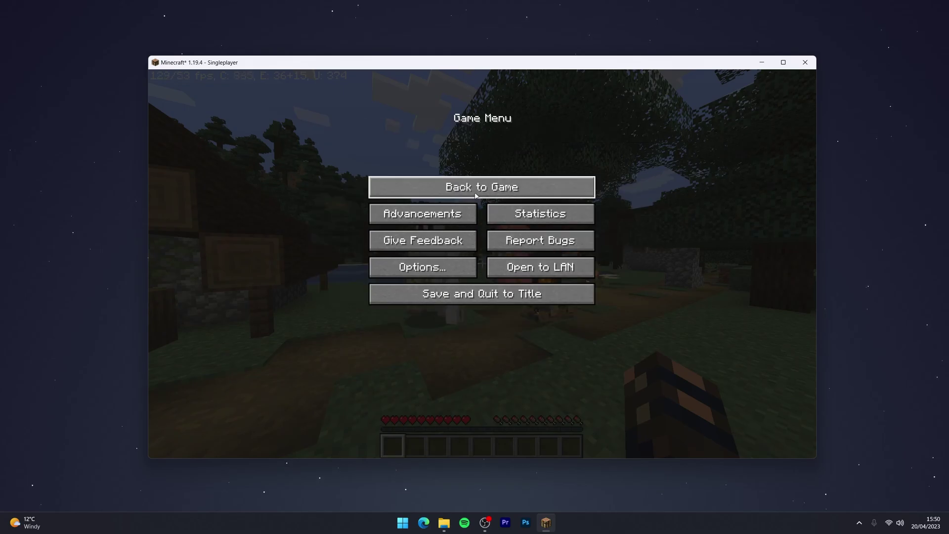
Return to the game and walk along the village path toward the iron golem.
left_click(494, 187)
key("w")
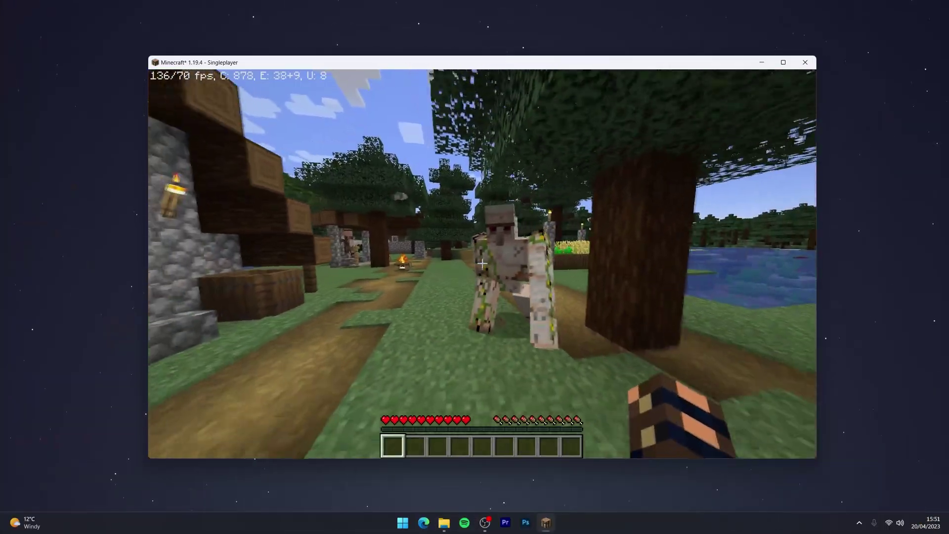
key("w")
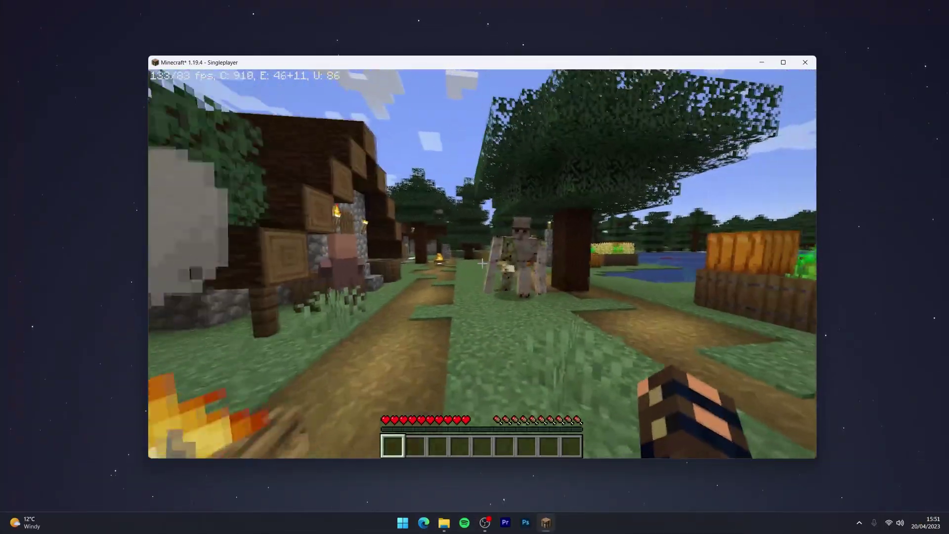
key("w")
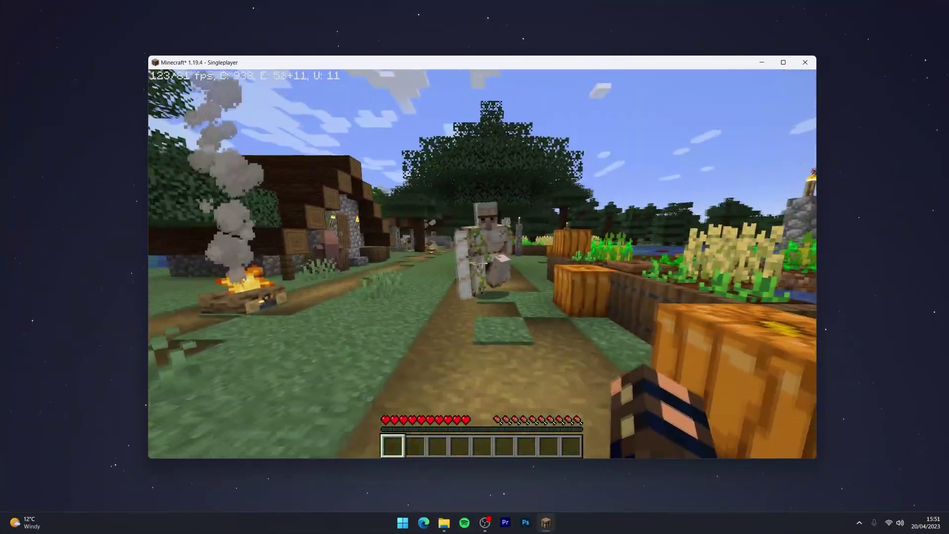